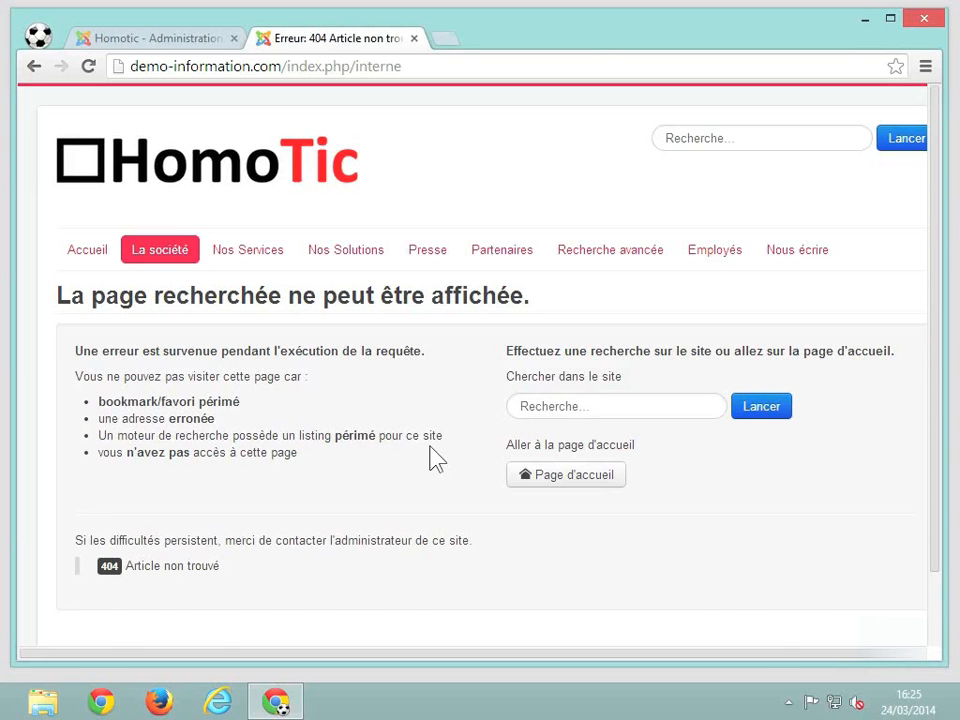
Open the plug-in manager in the Joomla administration and search for the "redirection" plug-in to check its status.
left_click(169, 42)
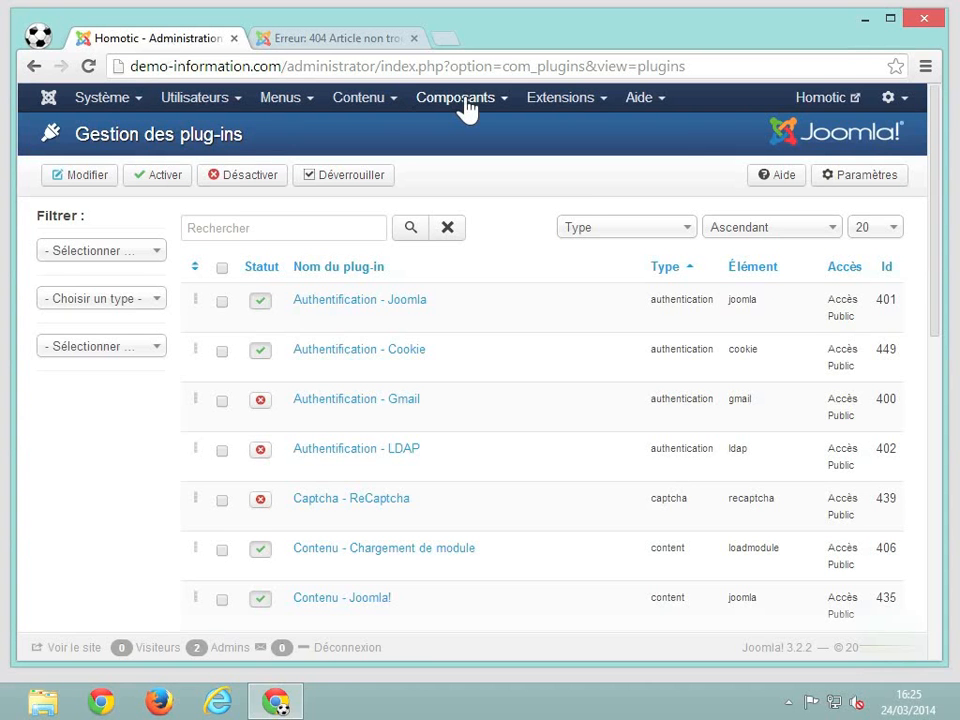
left_click(592, 104)
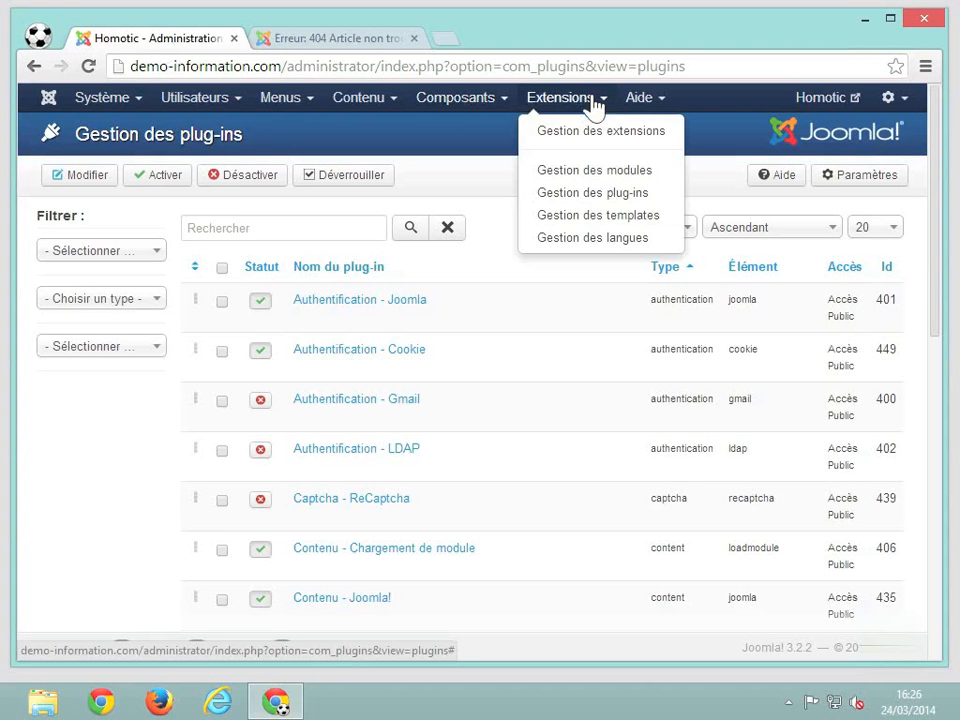
left_click(598, 193)
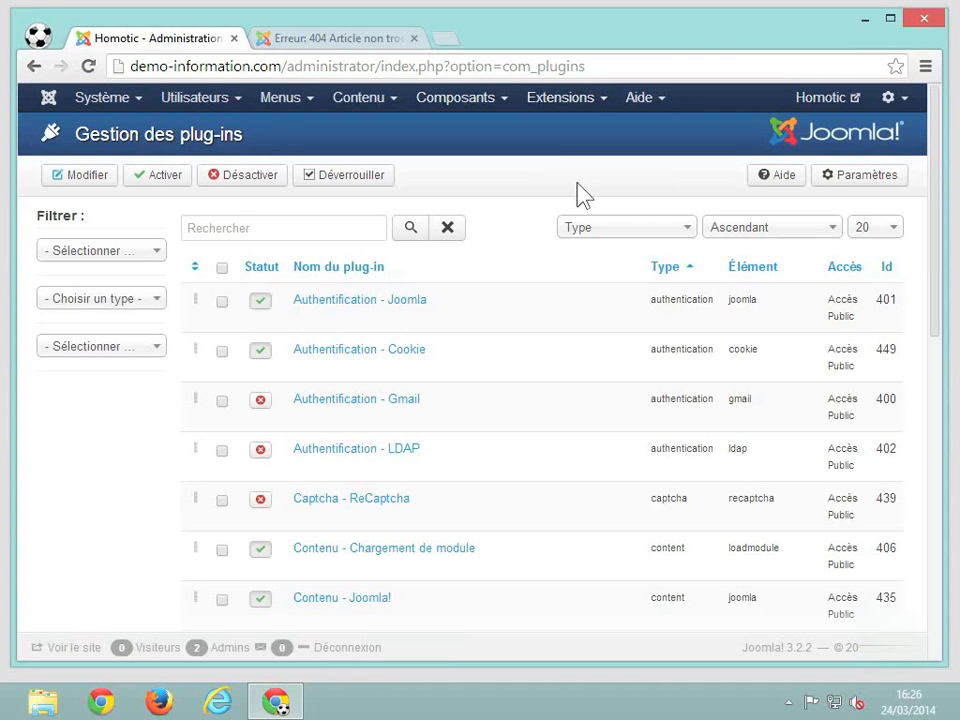
left_click(220, 219)
type("red")
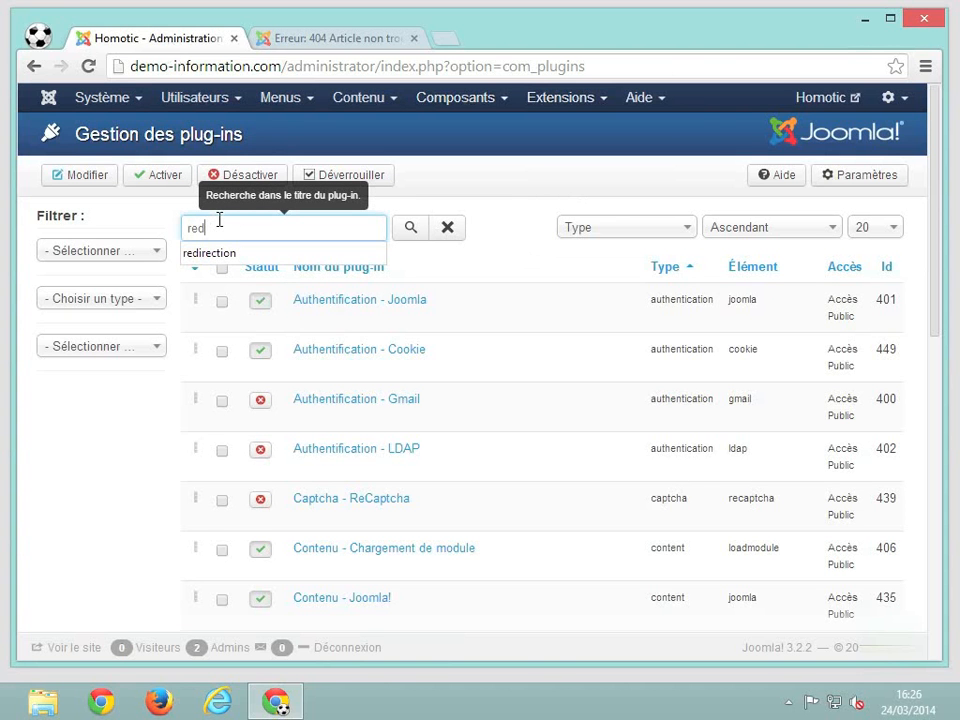
type("irection")
key("Return")
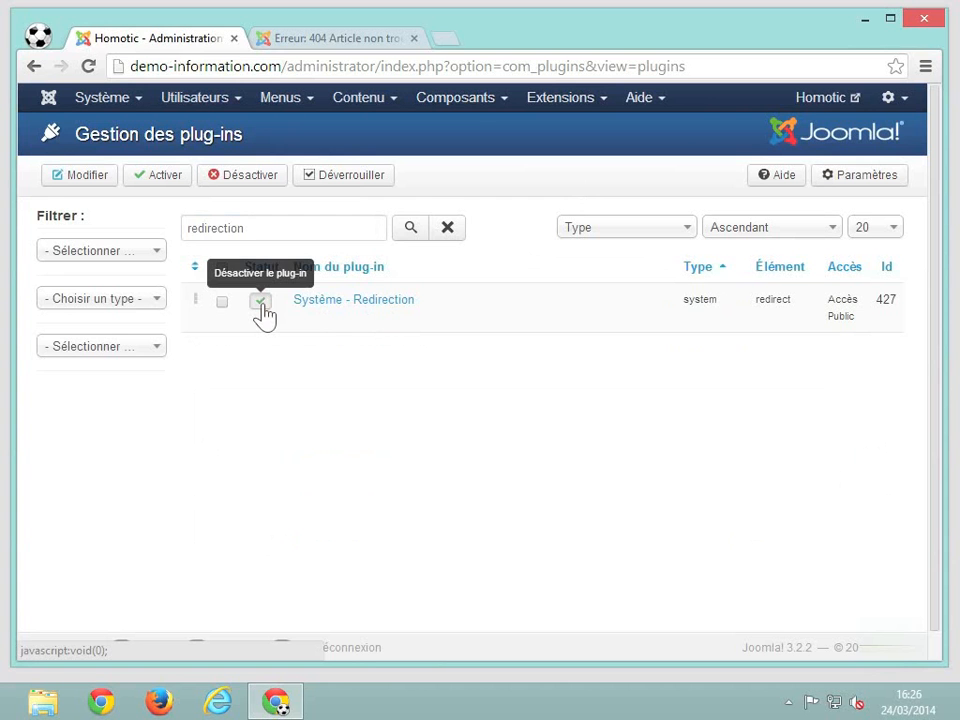
Open the Redirection component and review its obsolete URLs, comparing them with the address of the public site's 404 page.
left_click(466, 104)
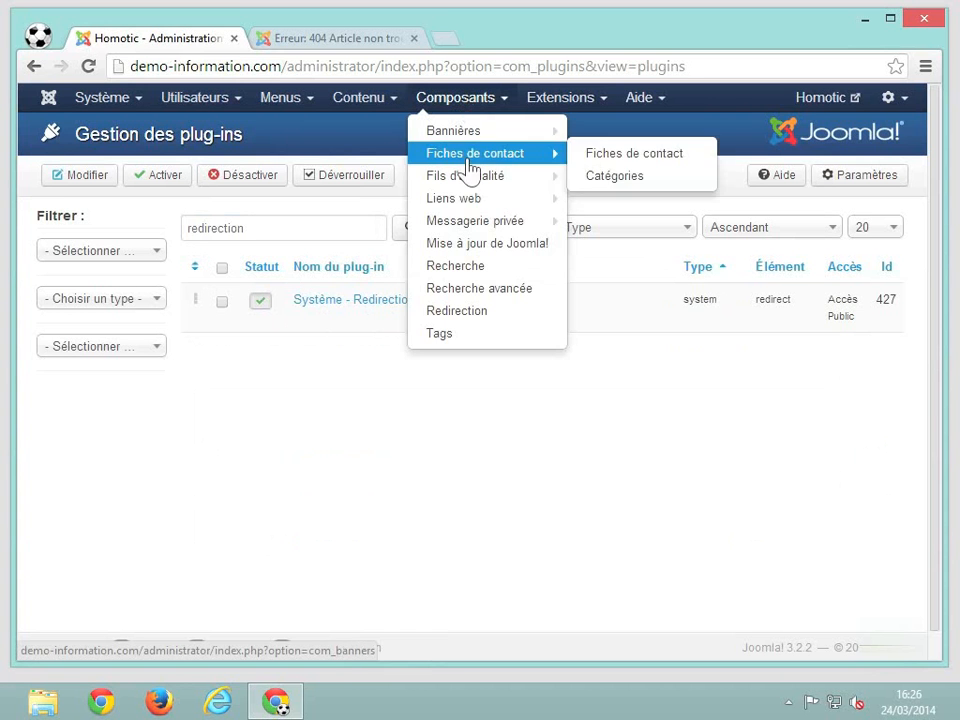
left_click(459, 311)
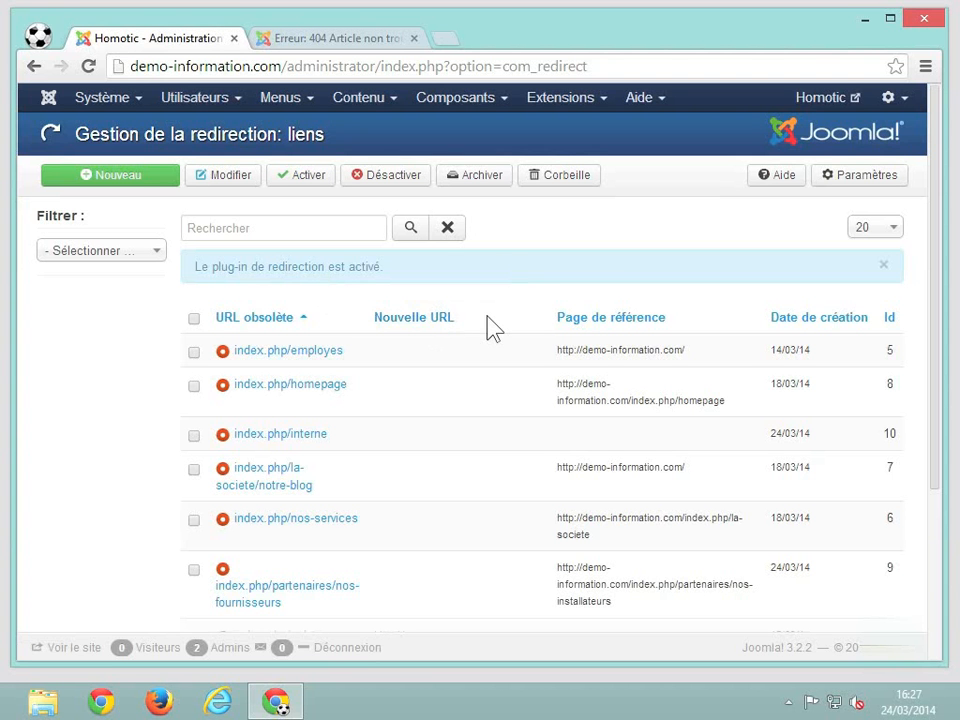
scroll(489, 322, "down", 2)
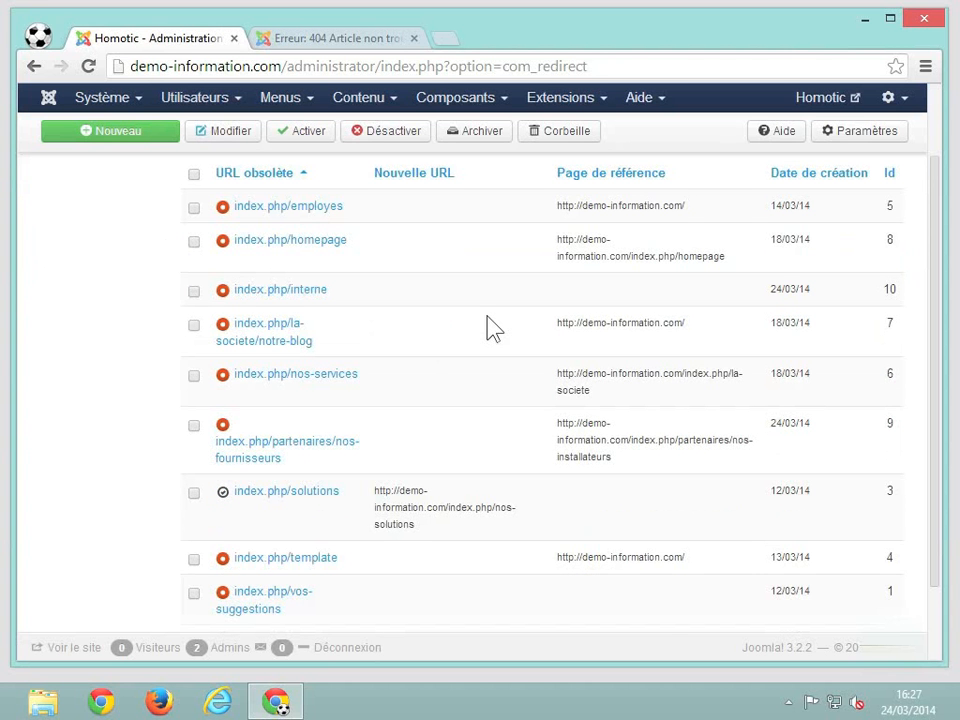
left_click(378, 40)
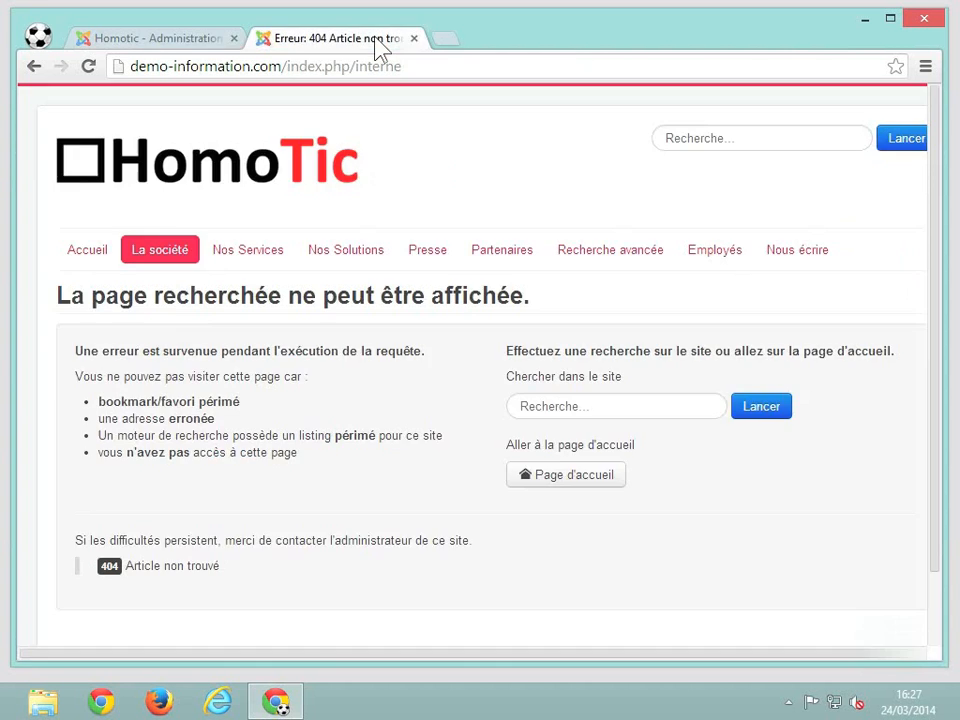
left_click(187, 42)
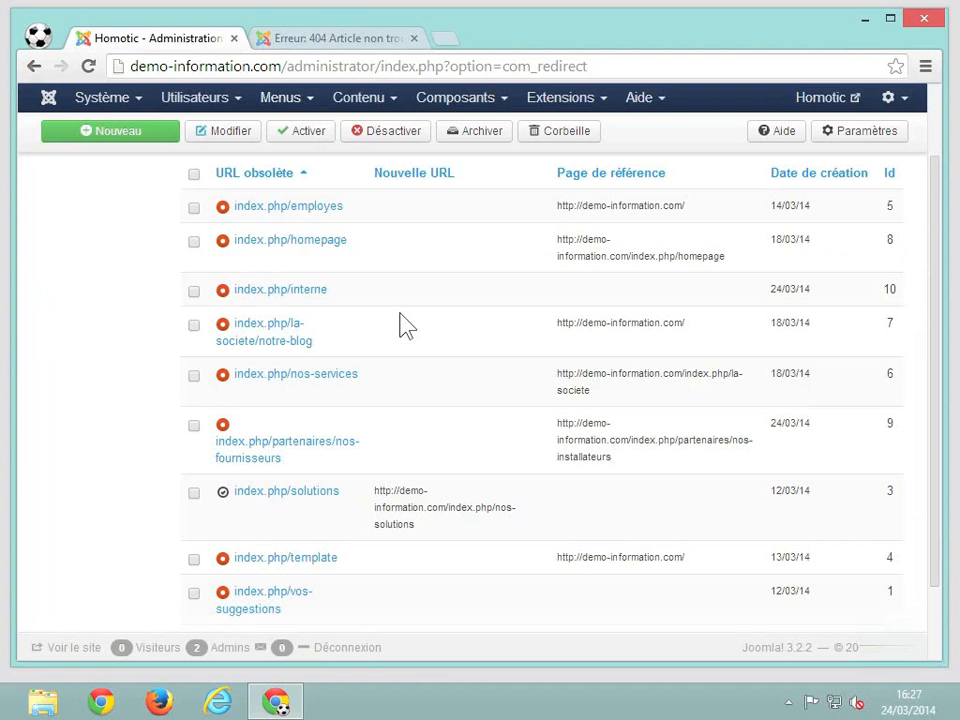
scroll(405, 325, "down", 2)
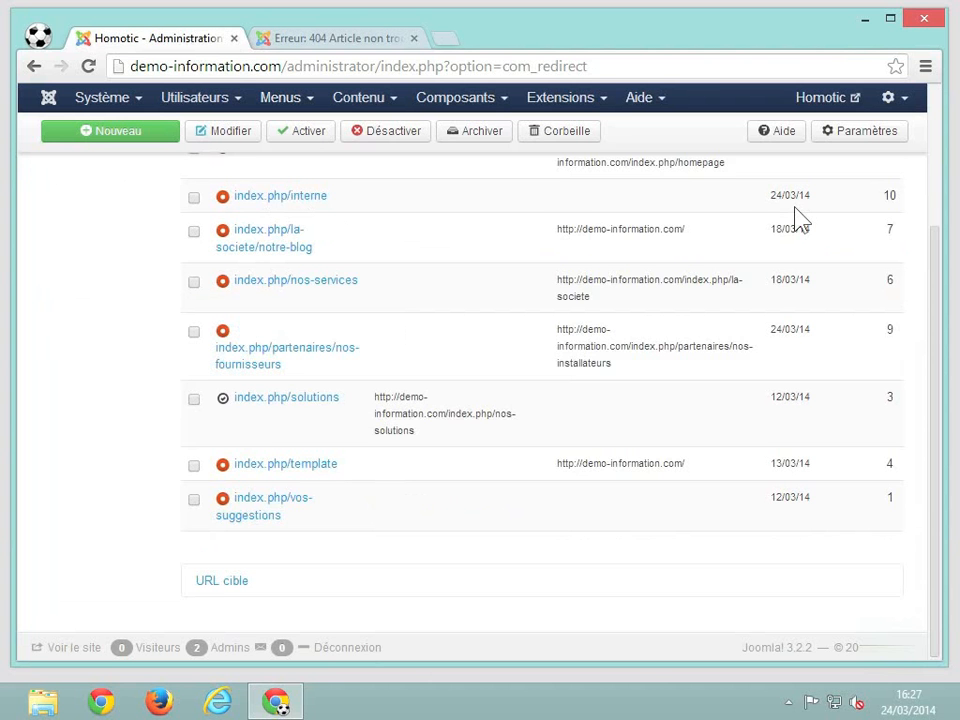
scroll(801, 218, "up", 2)
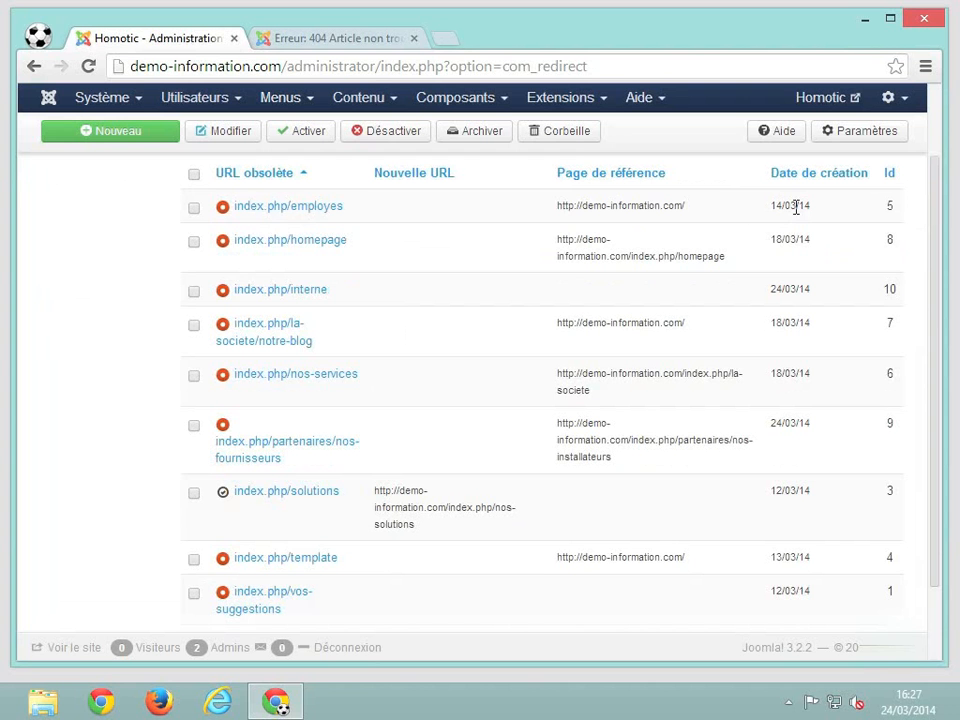
Edit the index.php/interne redirect link and set its target URL to the Employés page, demo-information.com/index.php/employes.
left_click(307, 295)
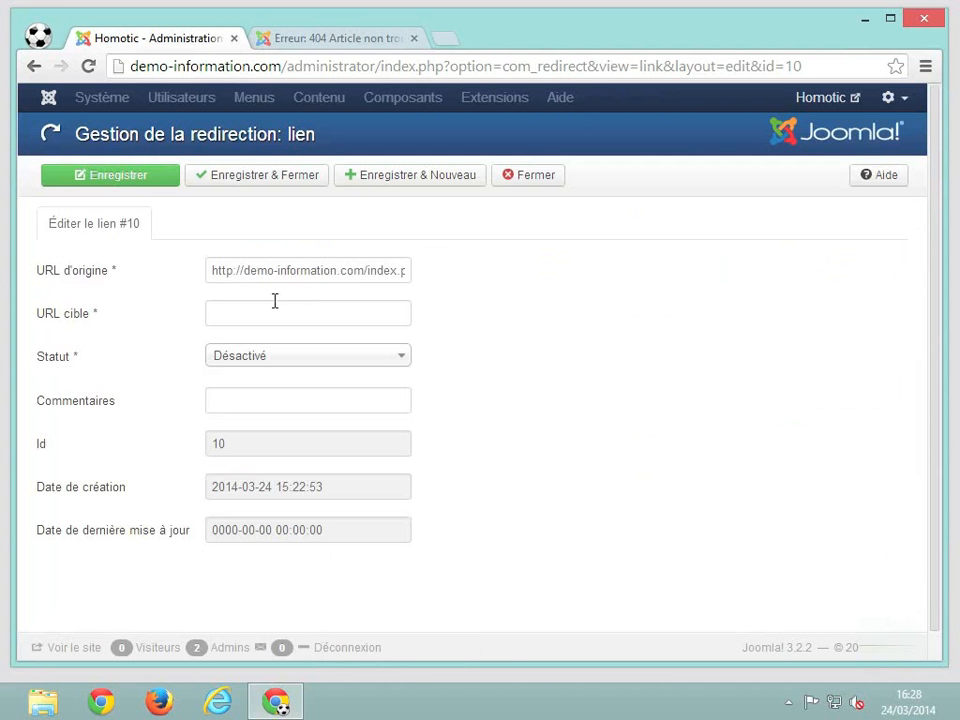
left_click(262, 311)
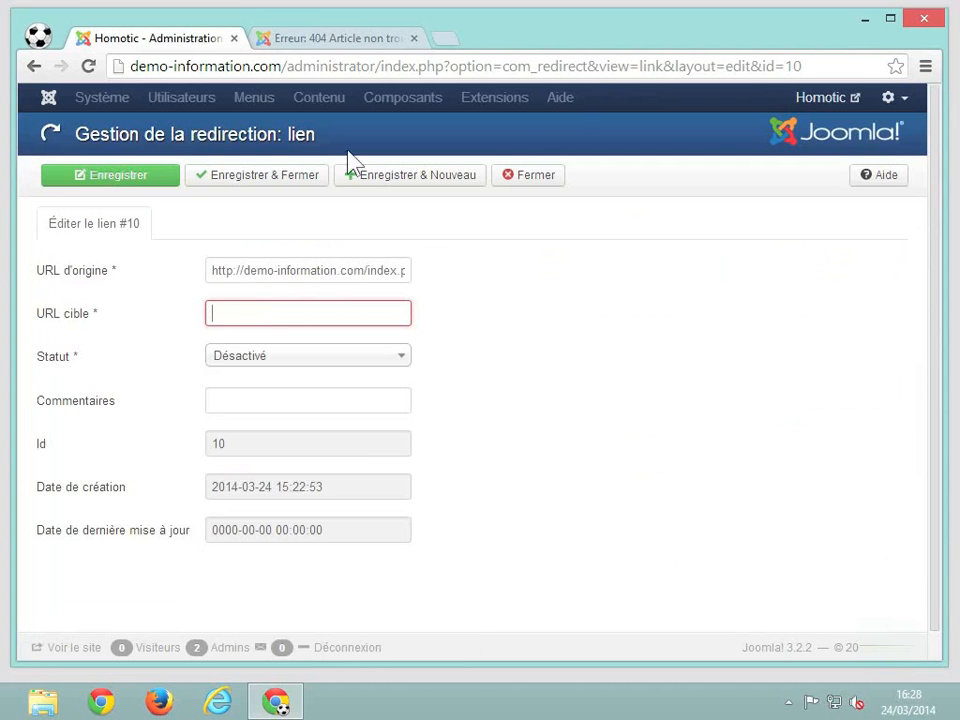
left_click(343, 39)
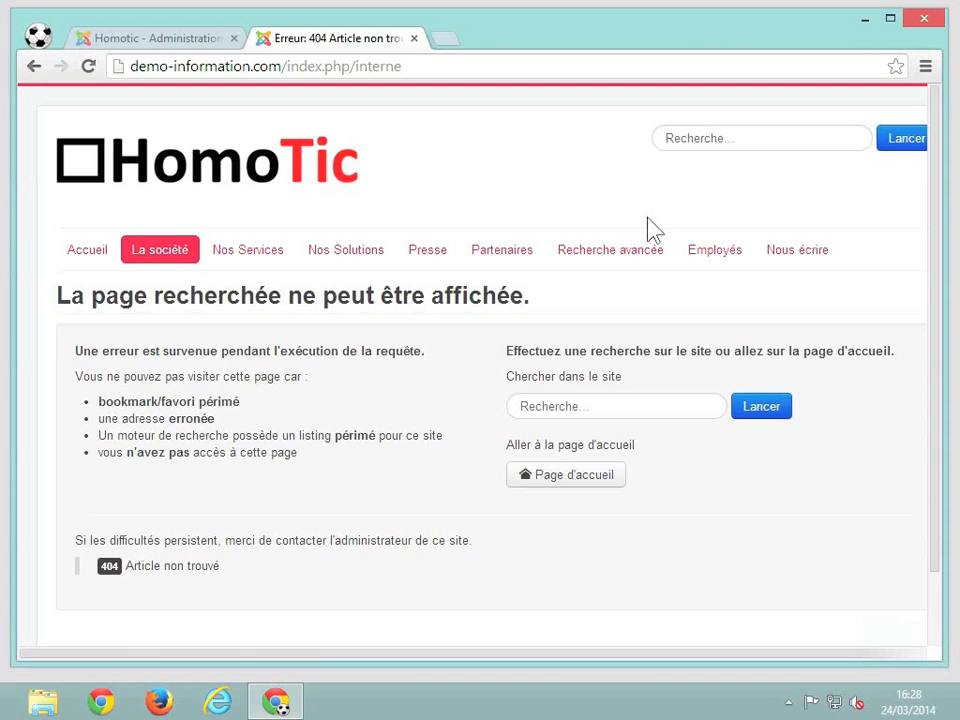
left_click(716, 255)
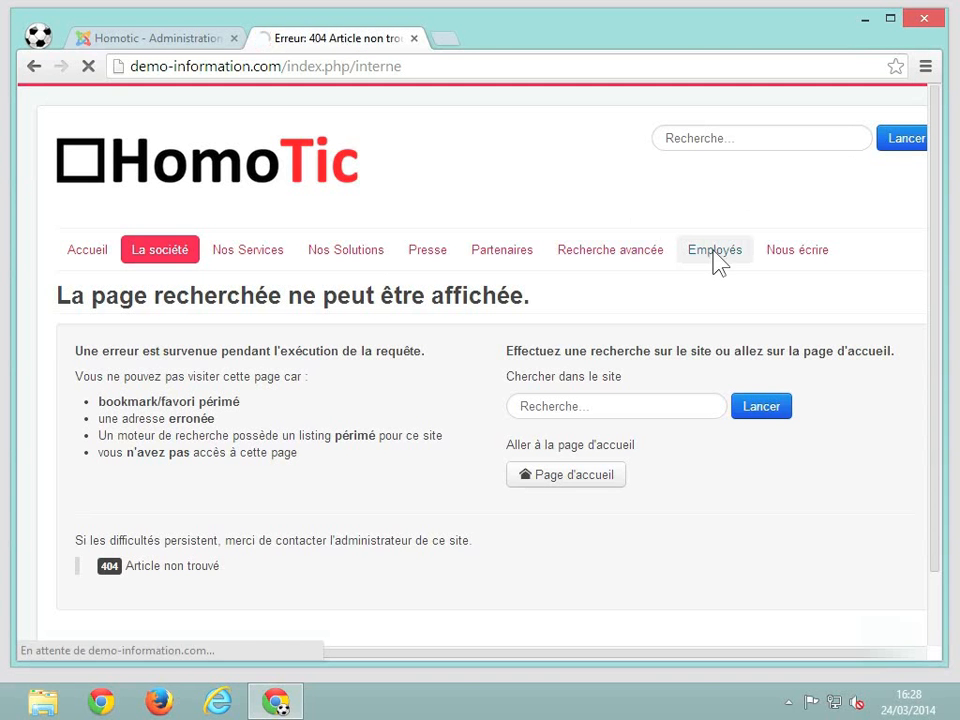
left_click(432, 66)
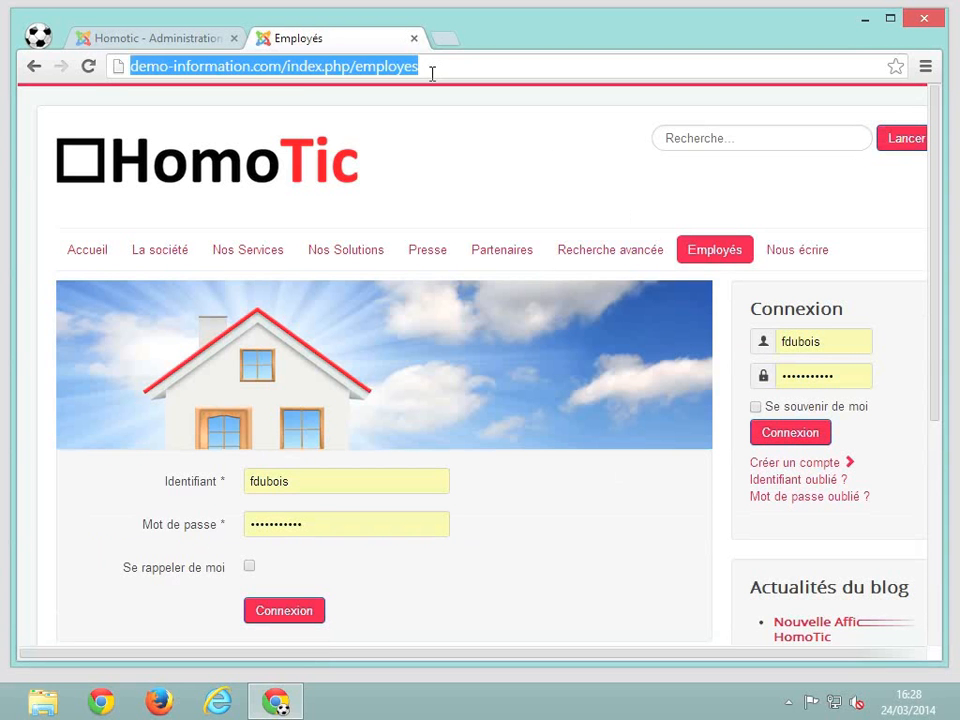
left_click(172, 40)
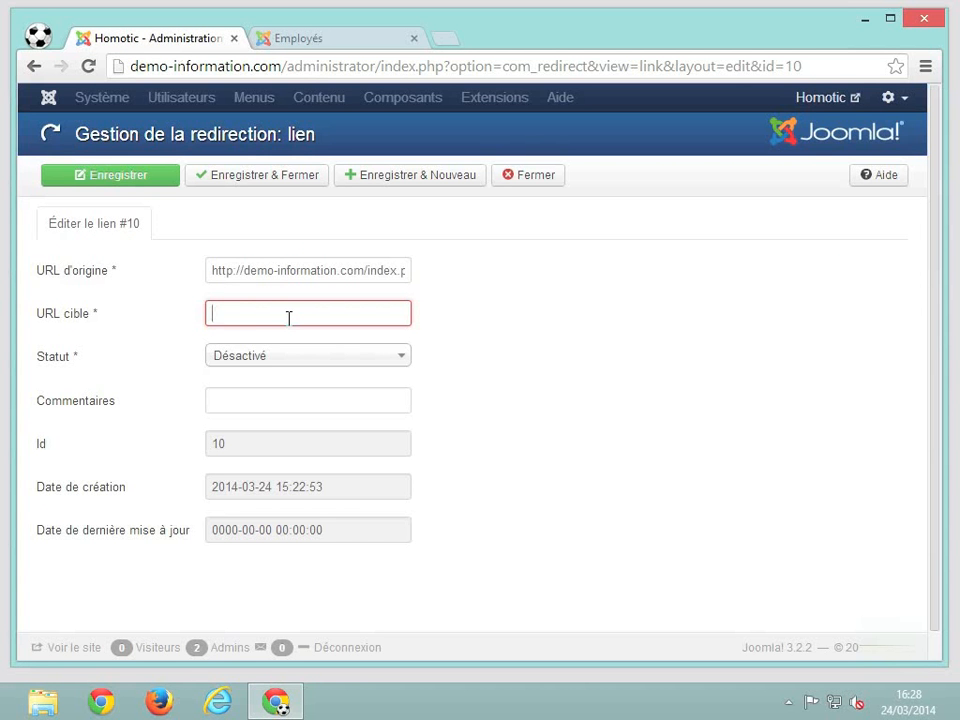
key("ctrl+v")
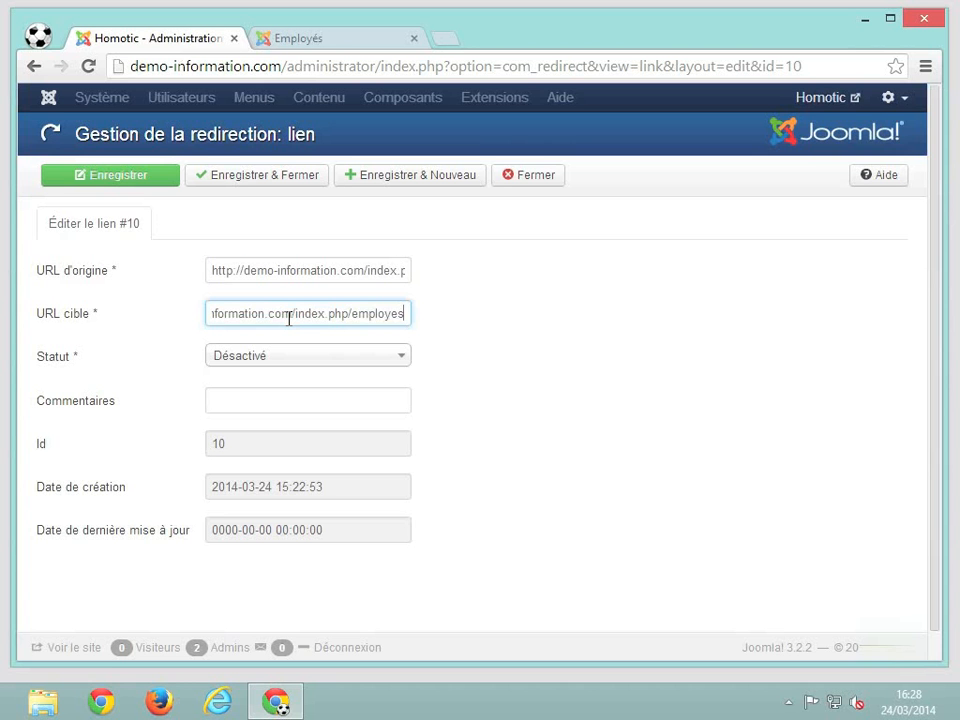
Set the link's status to Activé, enter the comment "connexion obligatoire", and save and close the link.
left_click(396, 358)
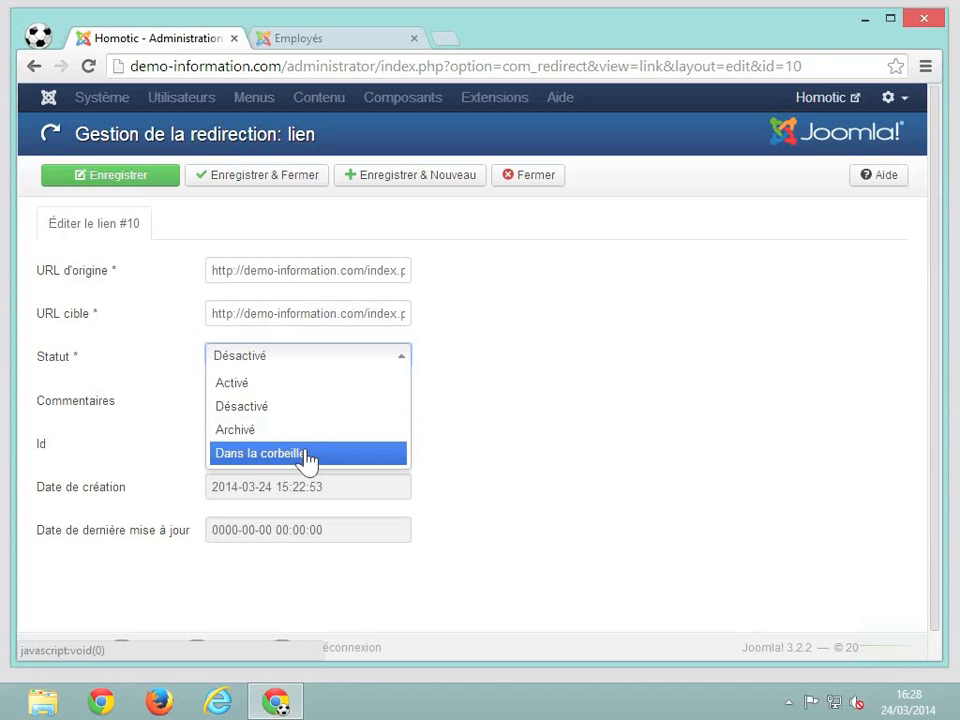
left_click(268, 390)
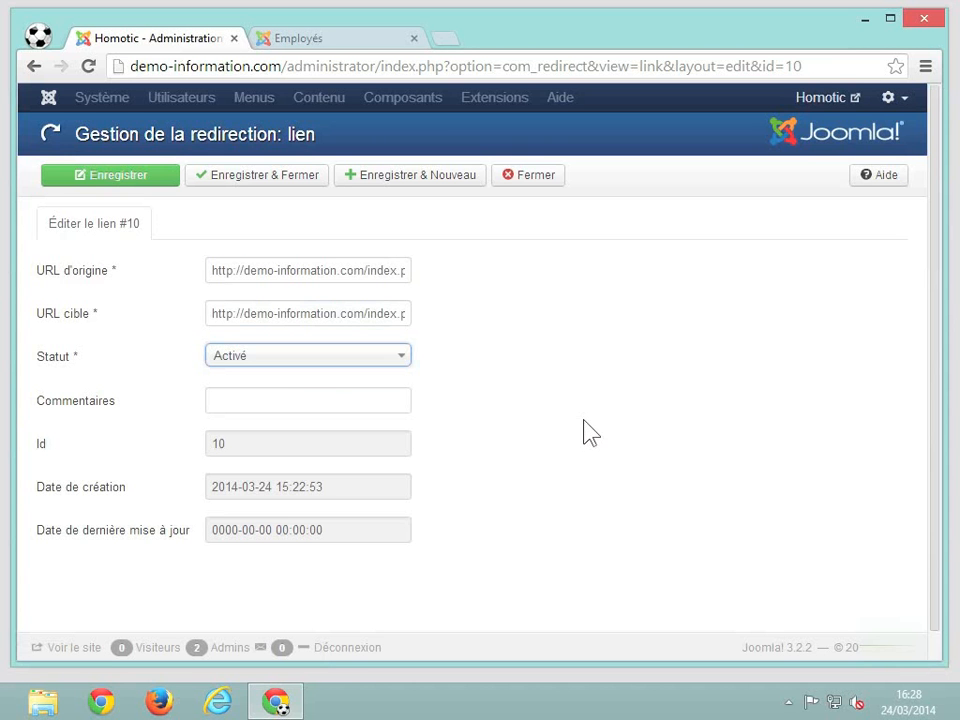
left_click(337, 401)
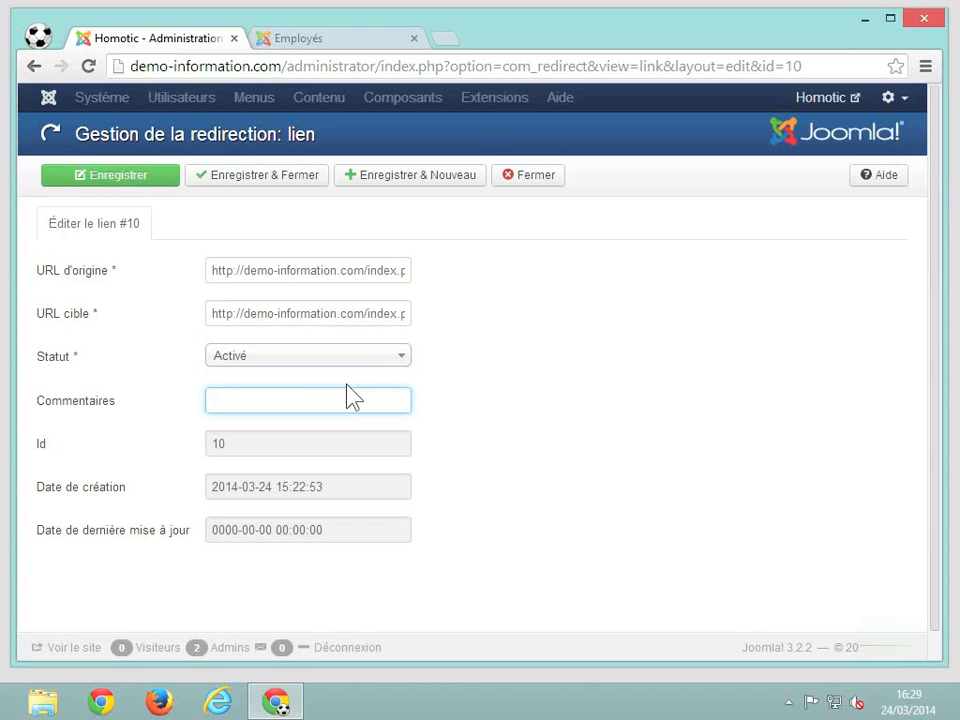
type("connexion obligatoire")
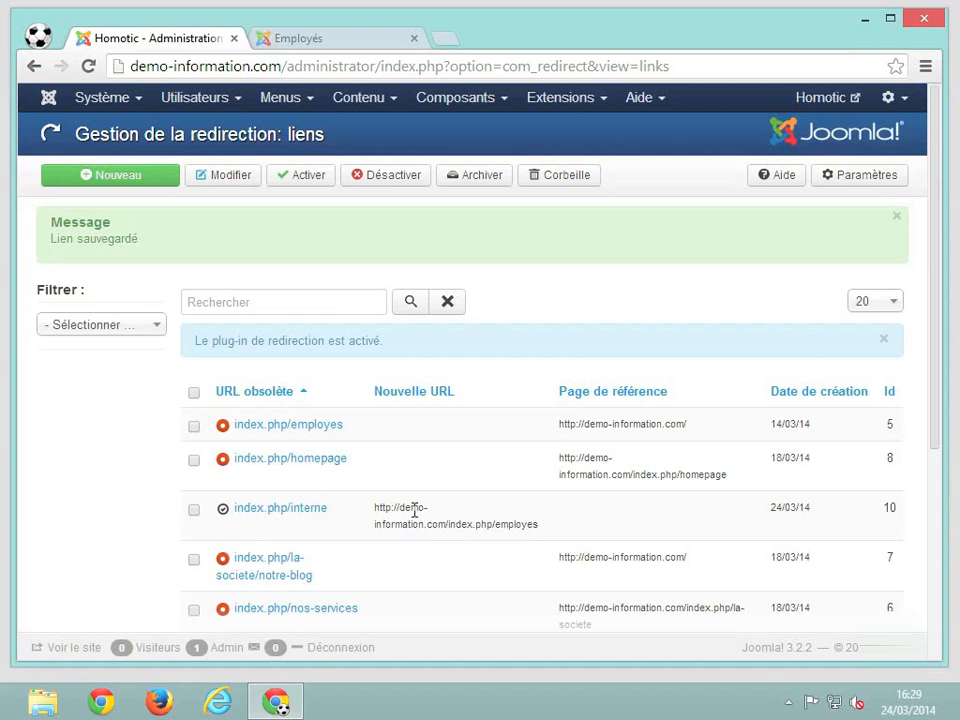
scroll(415, 510, "down", 3)
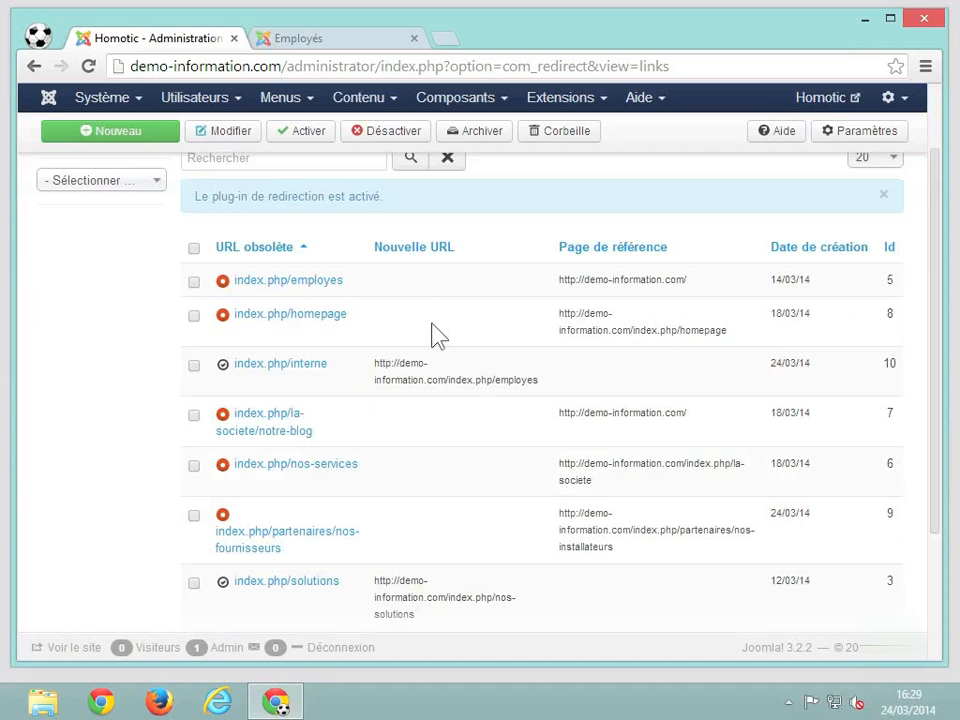
Switch to the public HomoTic site and go to its Accueil page.
left_click(330, 40)
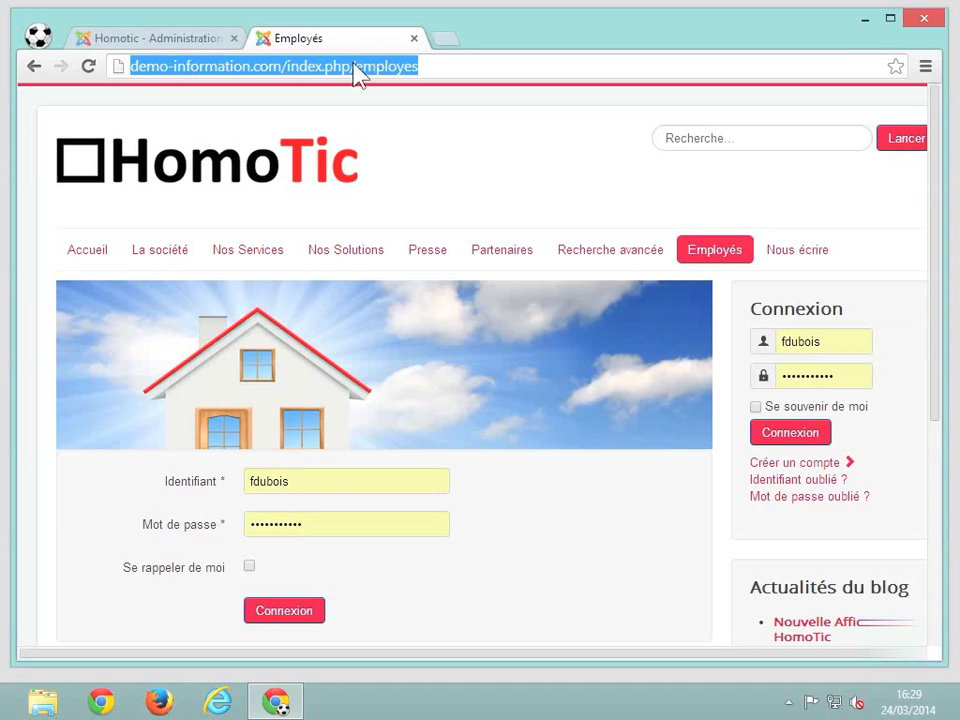
left_click(454, 65)
left_click_drag(454, 65, 356, 68)
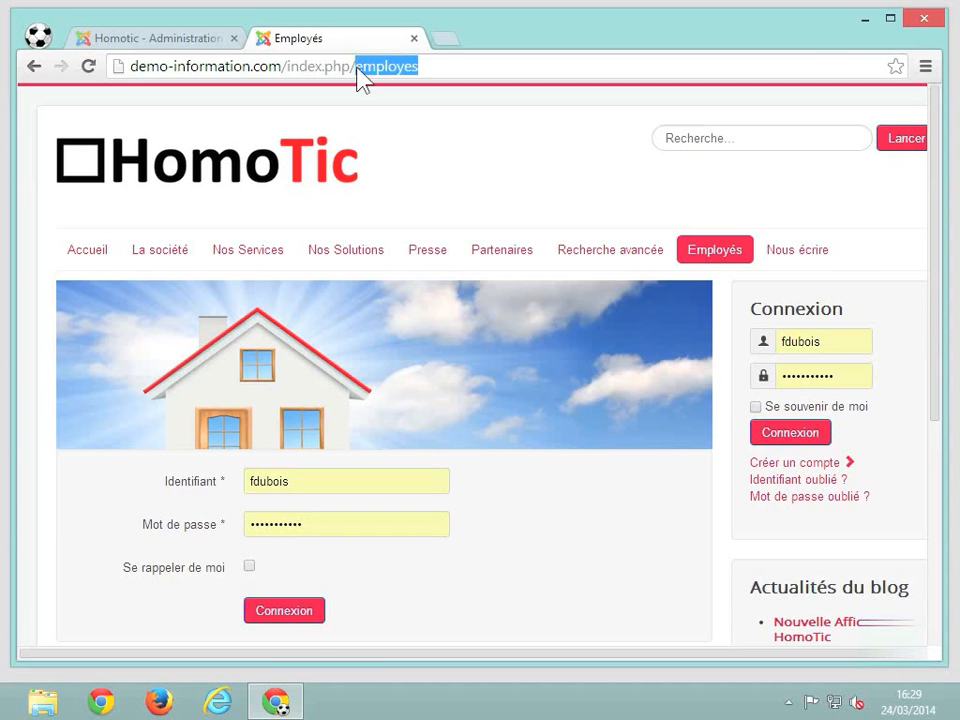
left_click(103, 256)
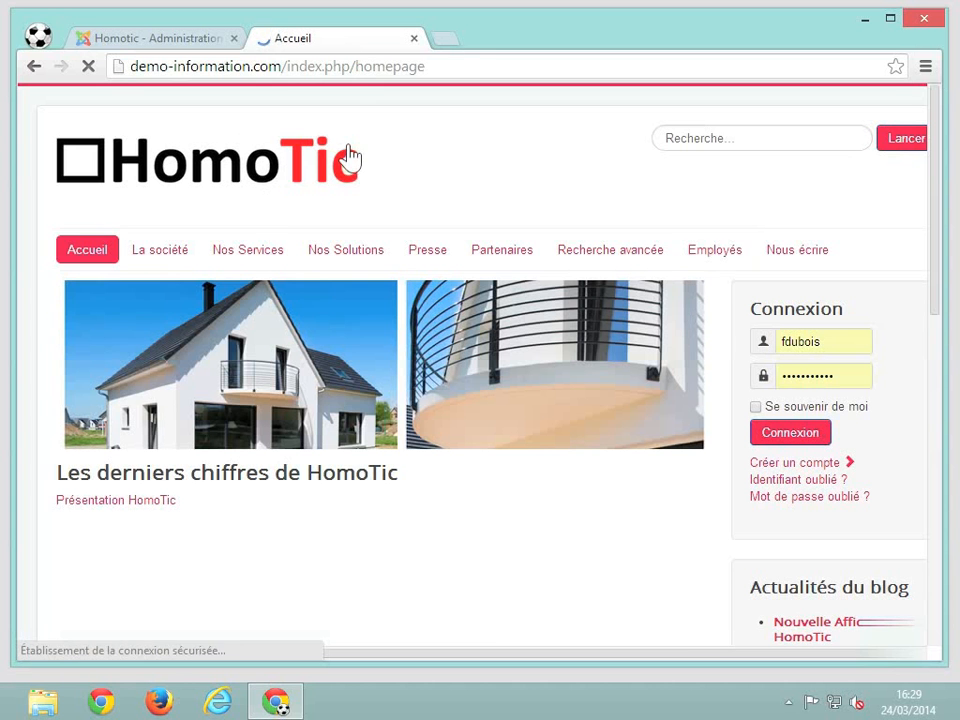
Load demo-information.com/index.php/interne on the public site to test where the obsolete address leads.
left_click(441, 64)
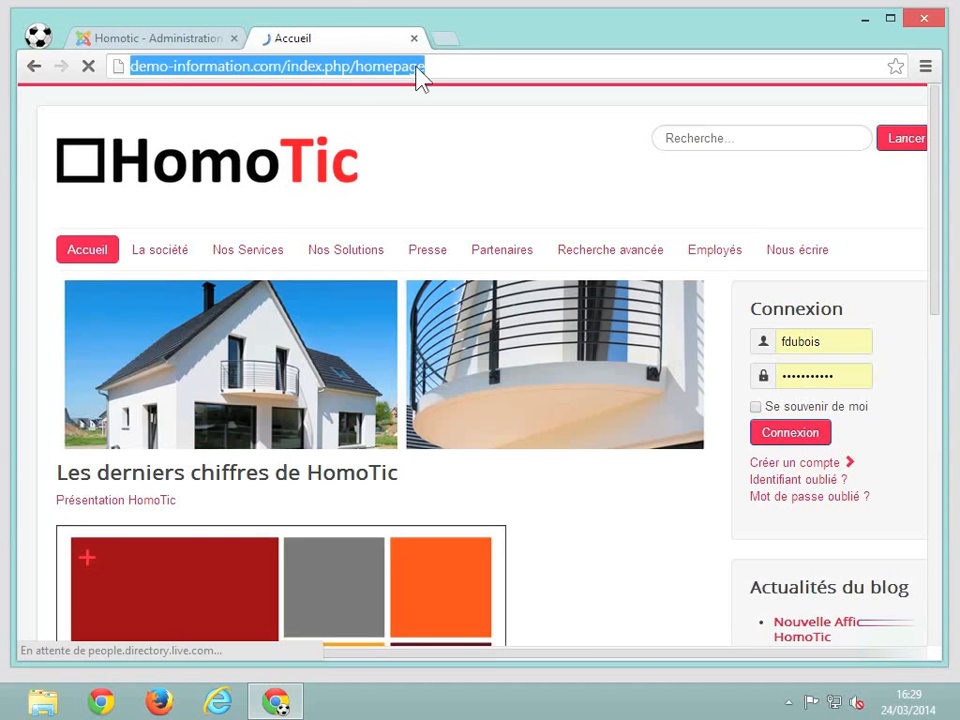
left_click(413, 67)
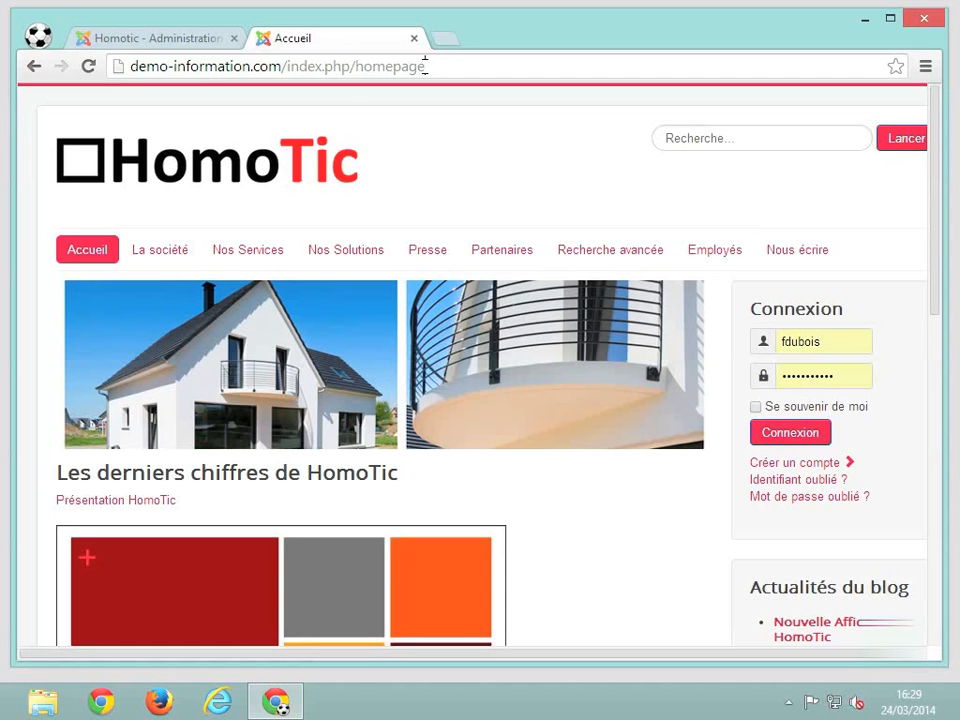
key("BackSpace")
key("BackSpace")
key("BackSpace")
key("BackSpace")
key("BackSpace")
key("BackSpace")
key("BackSpace")
key("BackSpace")
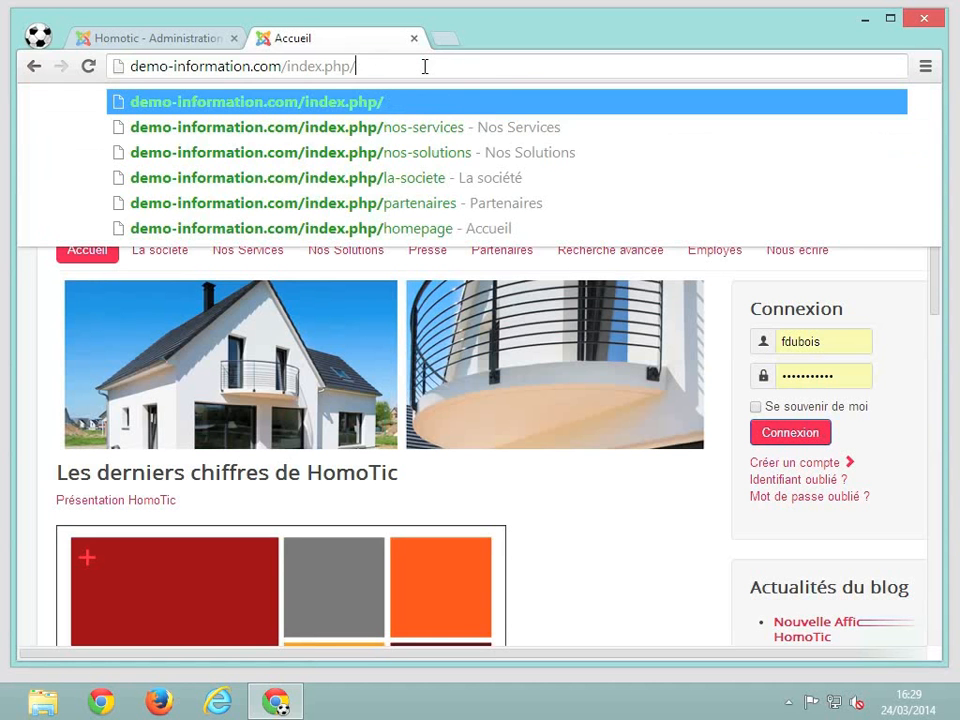
type("in")
type("terne")
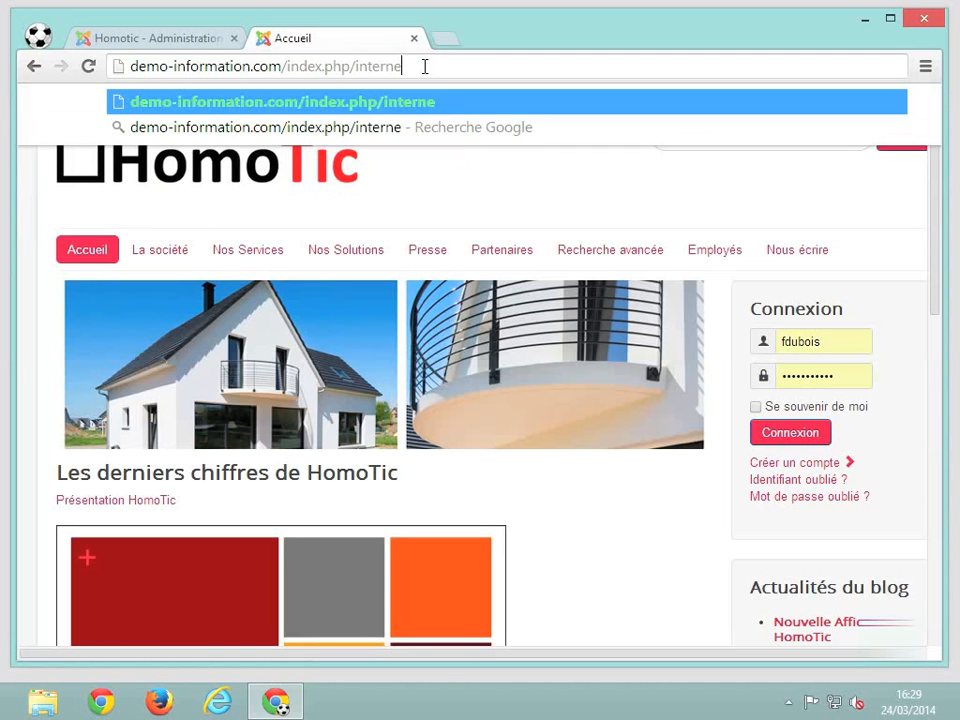
key("Return")
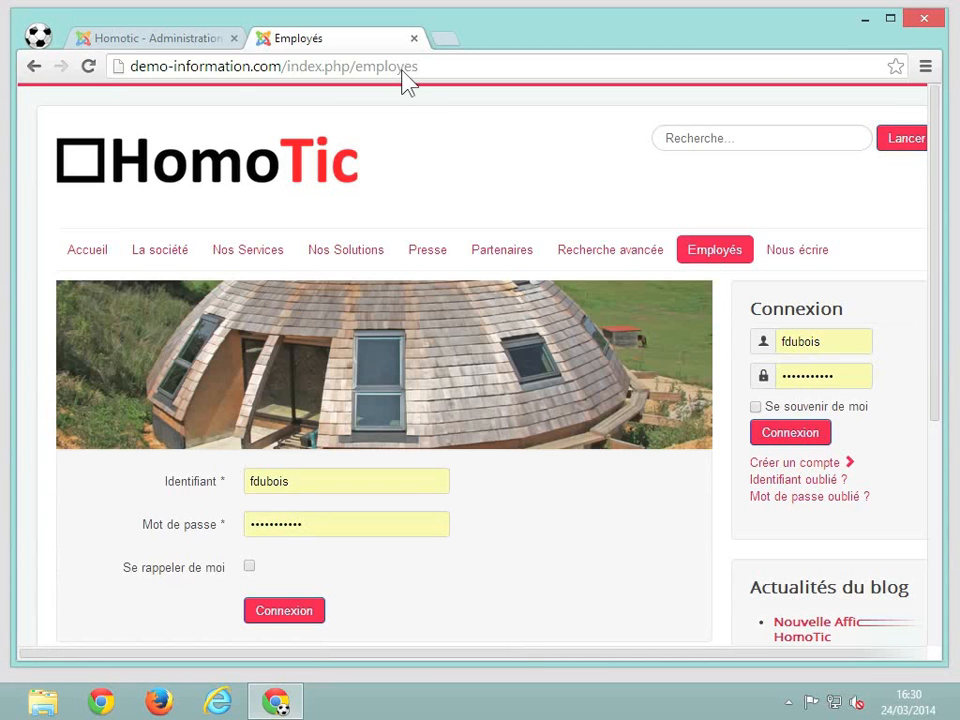
left_click(426, 69)
left_click(430, 185)
Return to the redirect links list in the administration, look through its entries and open the Redirection component's settings.
left_click(195, 42)
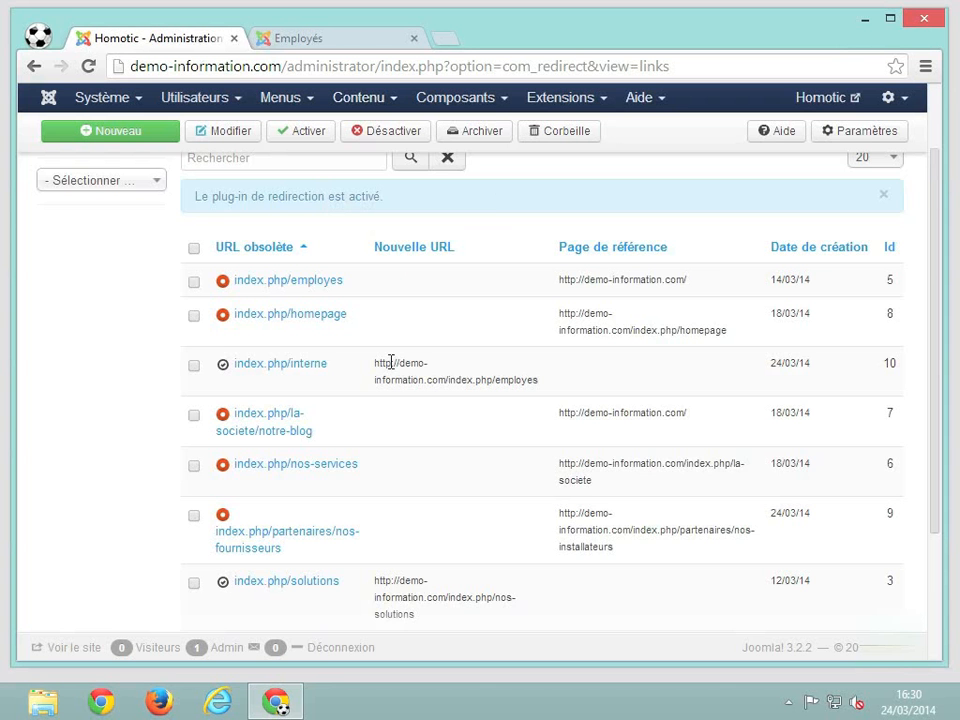
scroll(391, 367, "down", 1)
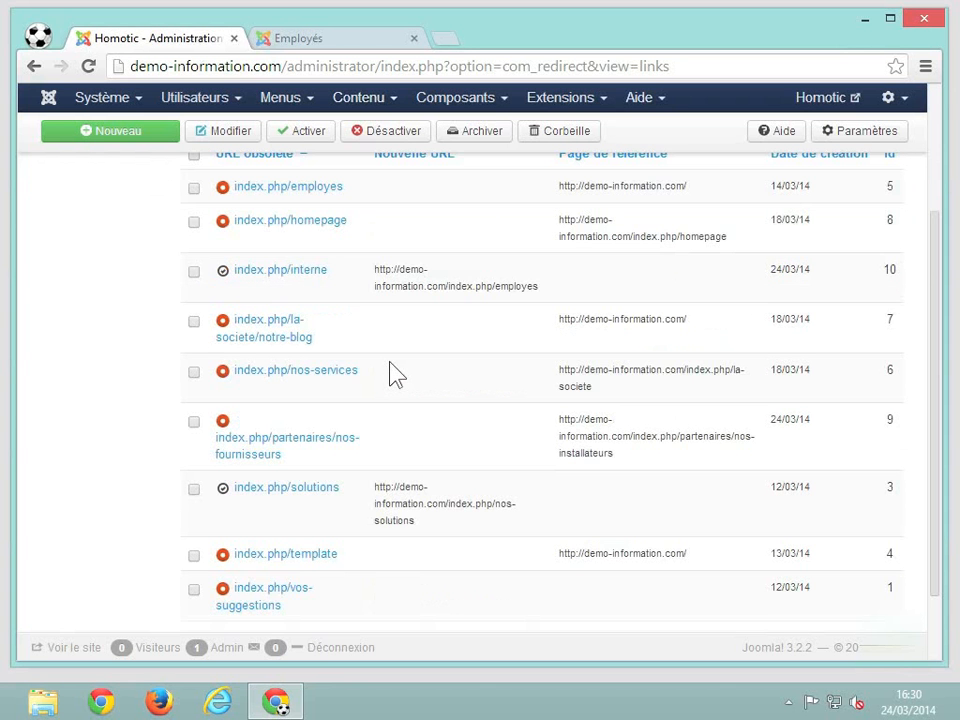
scroll(397, 375, "down", 1)
scroll(394, 370, "up", 4)
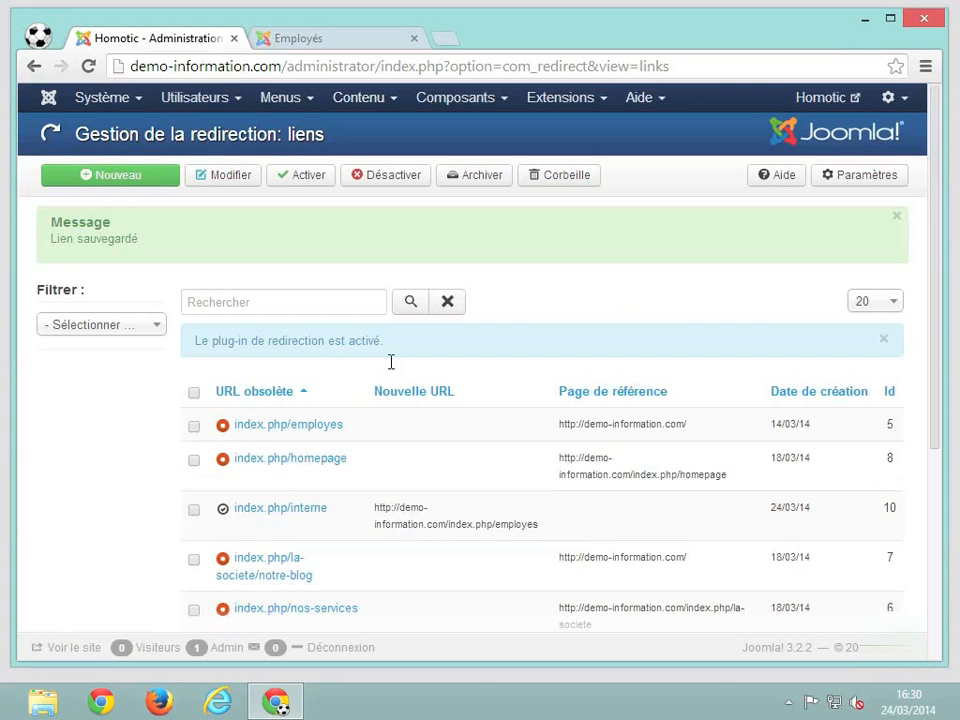
left_click(330, 302)
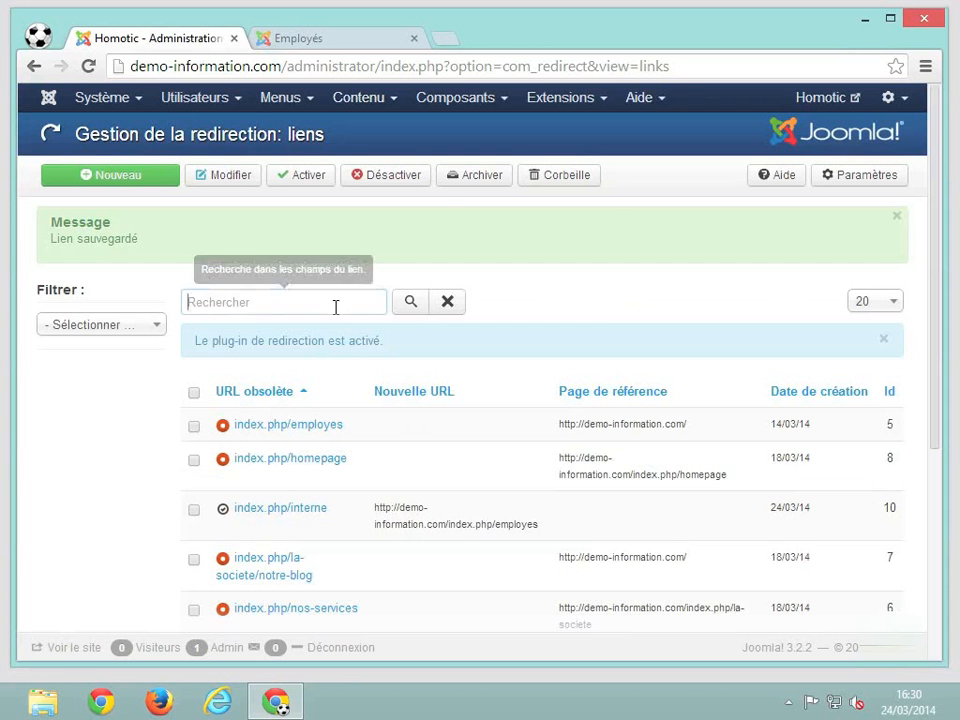
left_click(610, 320)
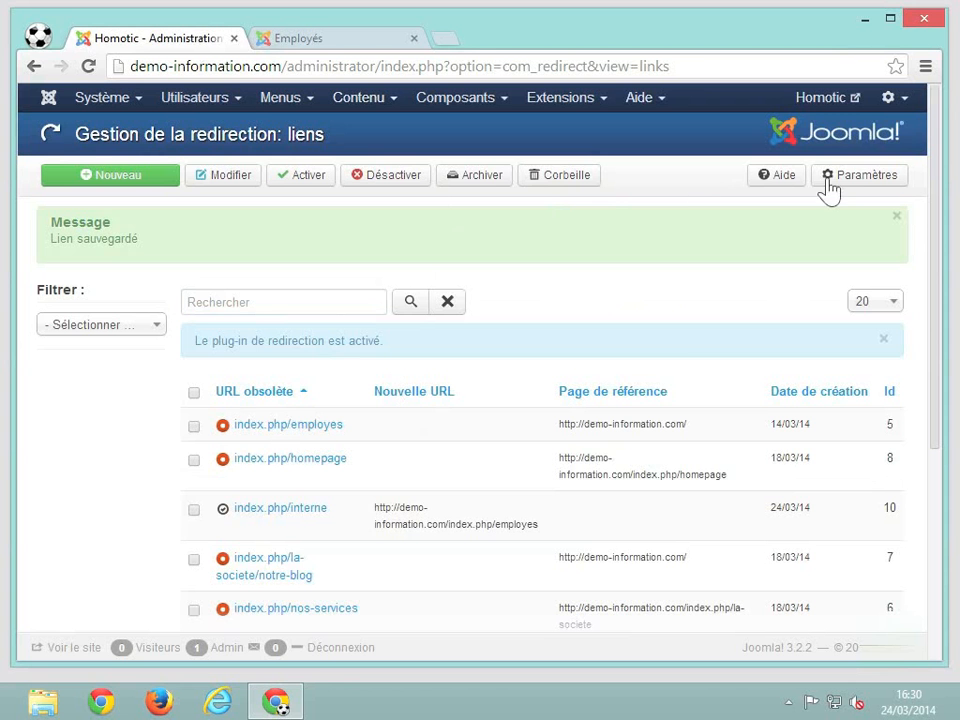
left_click(871, 179)
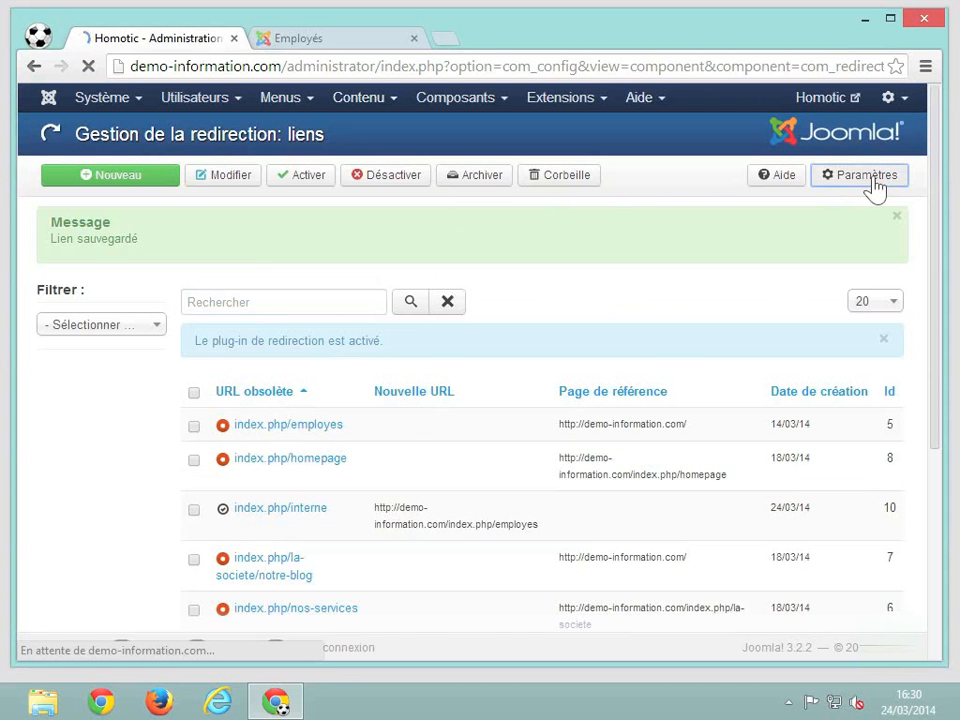